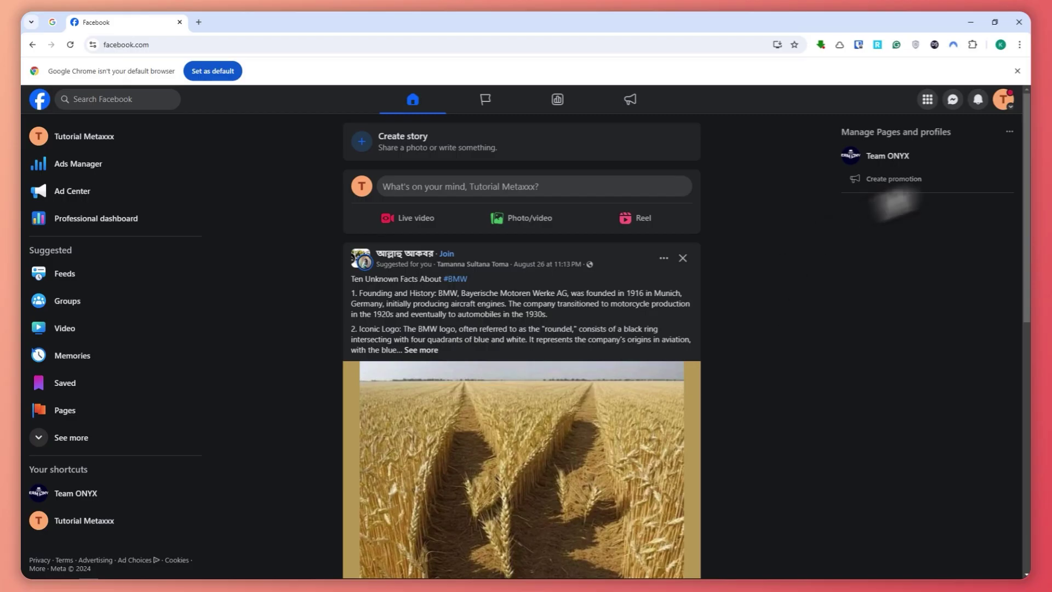
Switch the account to the Tutorial Metaxxx Page from the profile menu.
left_click(1007, 106)
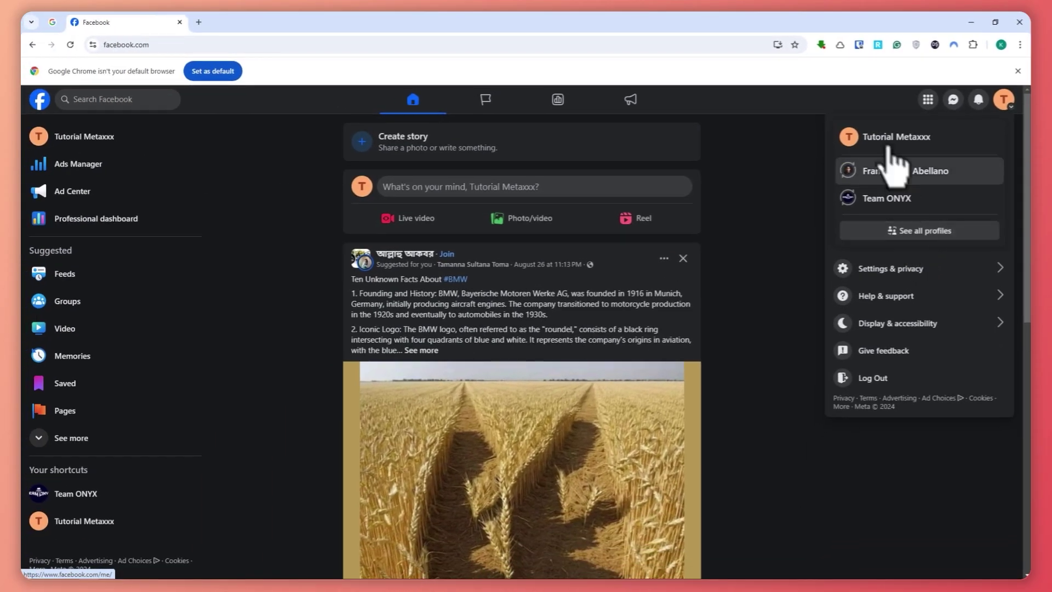
left_click(879, 139)
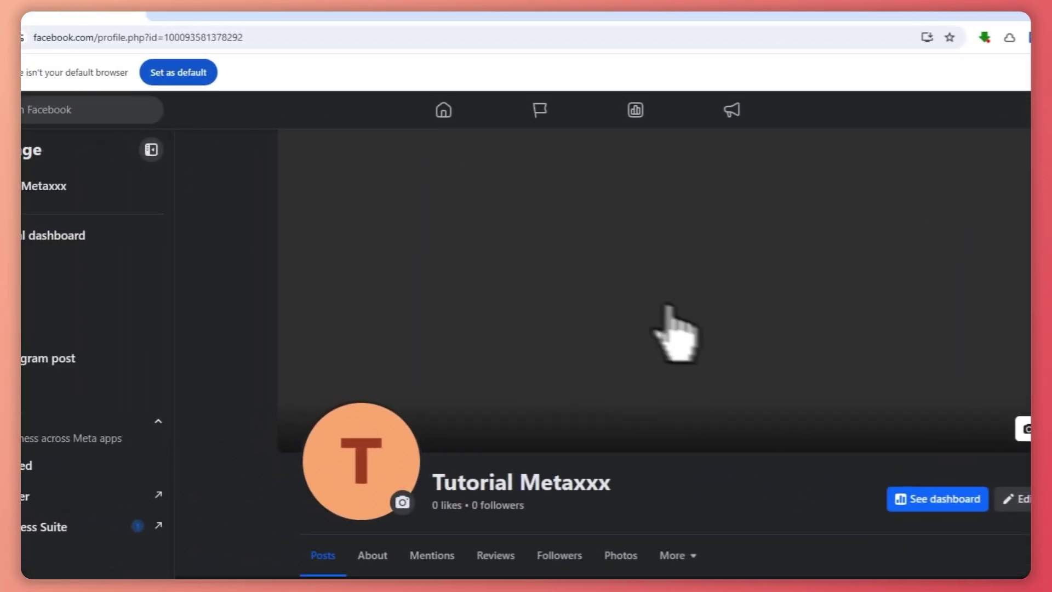
scroll(662, 316, "down", 3)
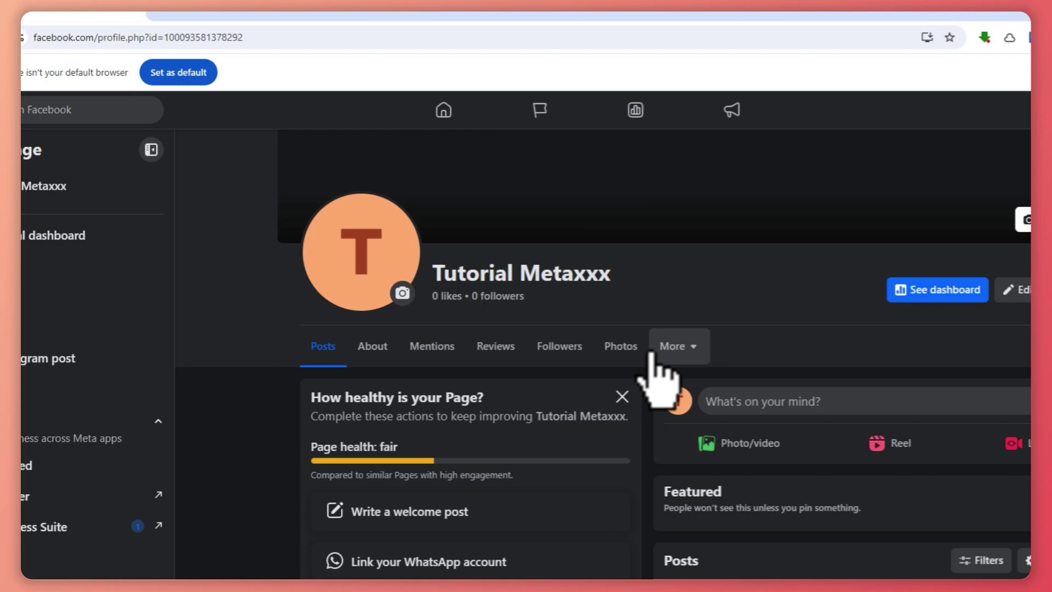
scroll(651, 355, "up", 2)
scroll(557, 322, "down", 1)
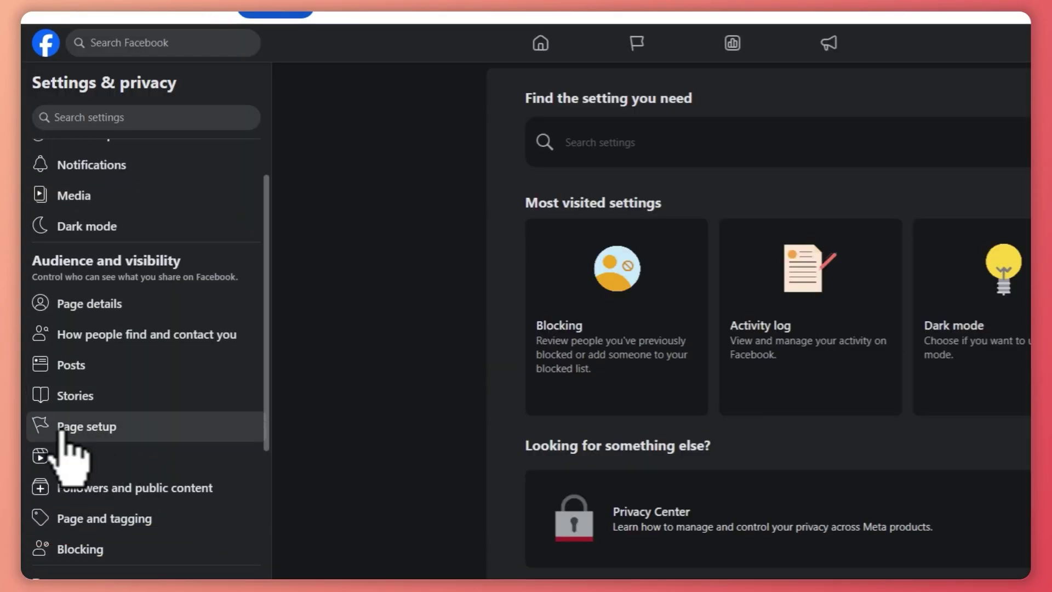
Show the Page setup section of Tutorial Metaxxx's settings.
left_click(66, 428)
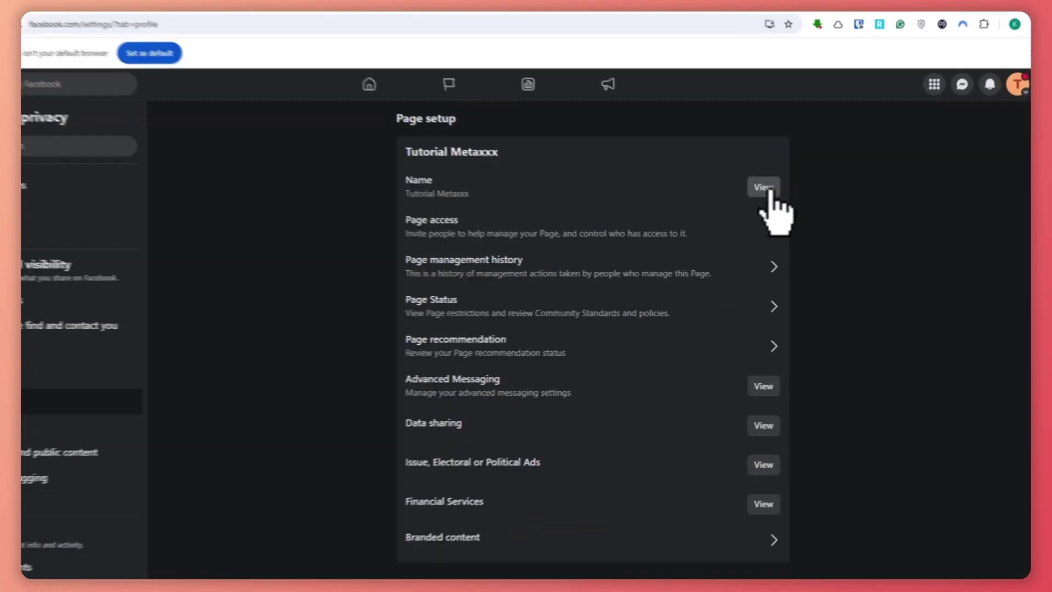
Open the Page's name settings and start editing the Username field.
left_click(749, 186)
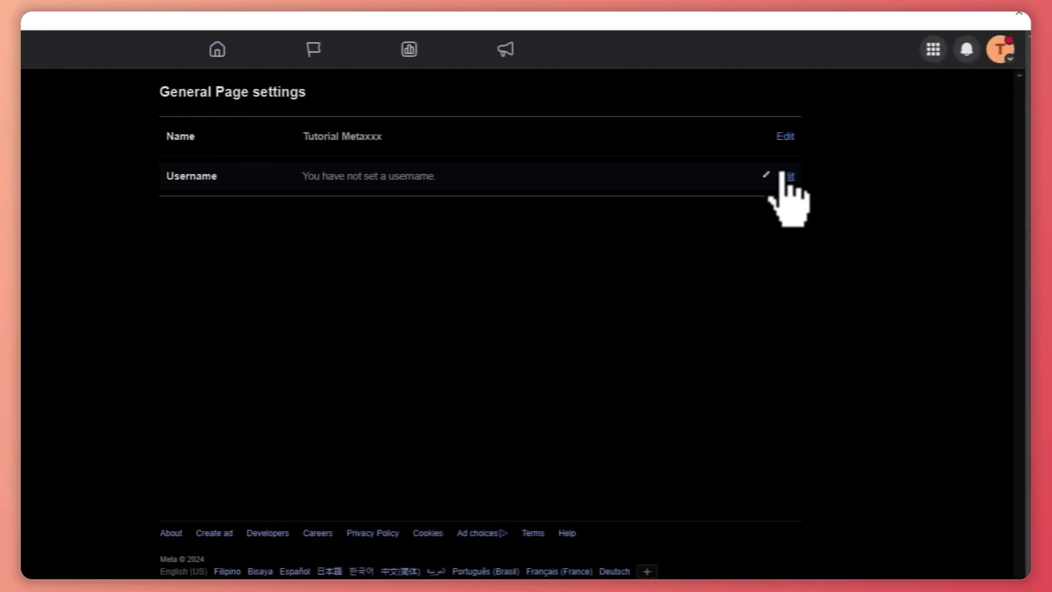
left_click(781, 176)
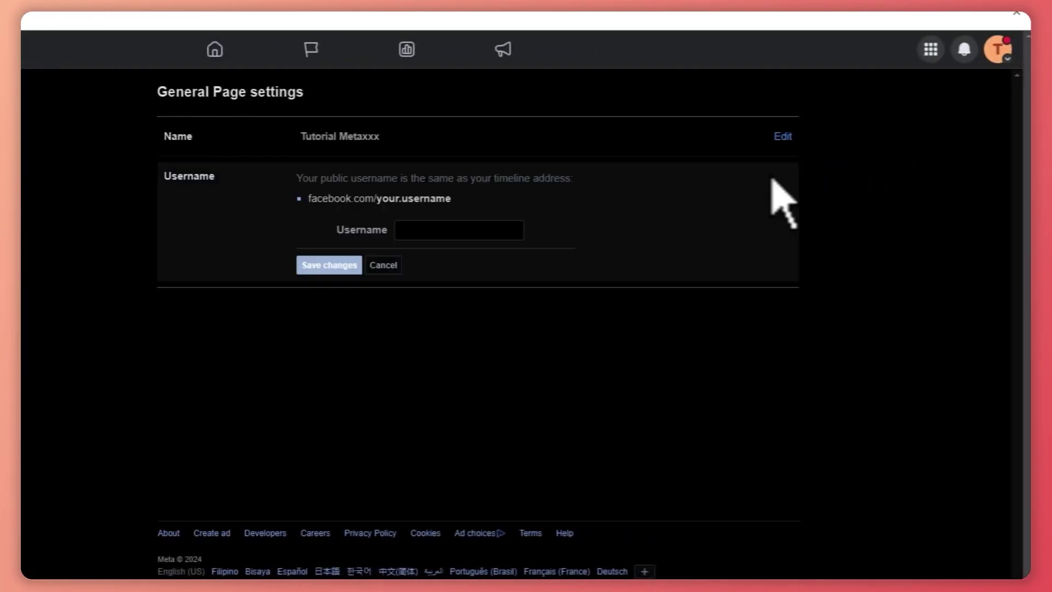
left_click(437, 232)
type("Tutors")
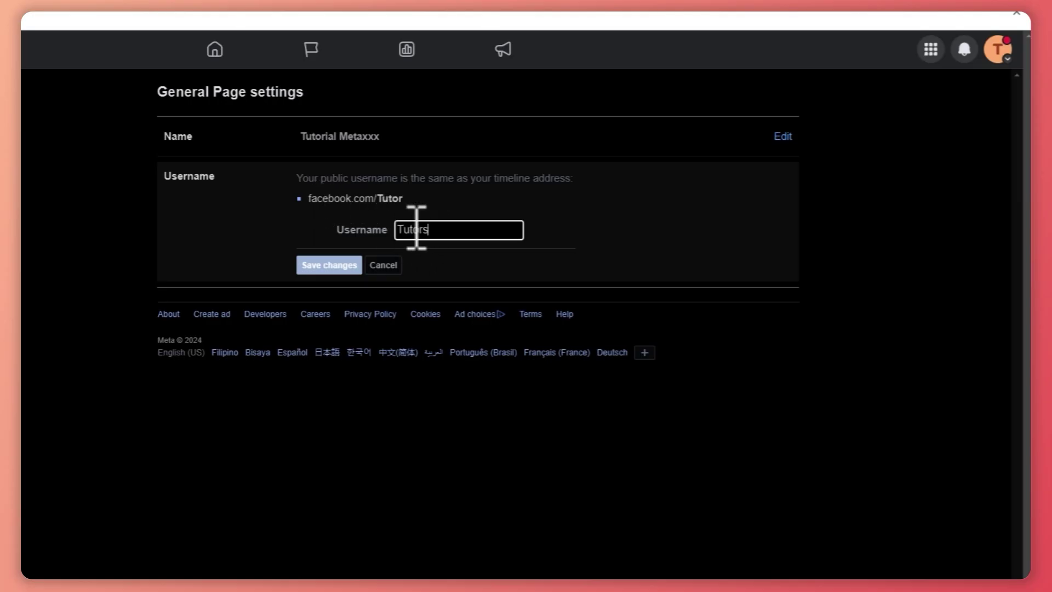
type("ByKyle")
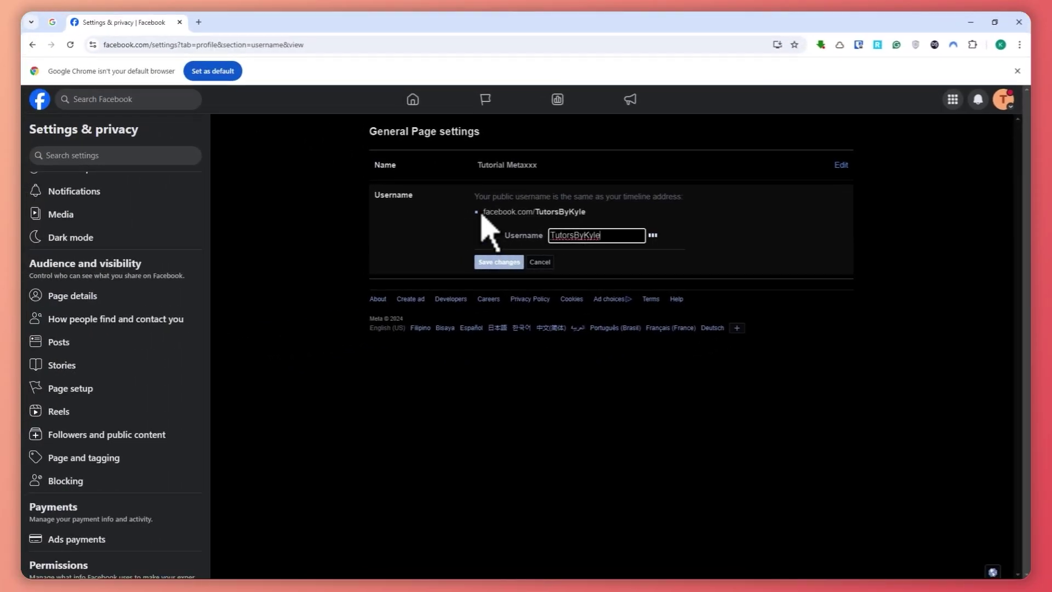
Confirm facebook.com/TutorsByKyle shows as available and save the TutorsByKyle username.
left_click_drag(482, 214, 501, 214)
left_click_drag(587, 216, 590, 215)
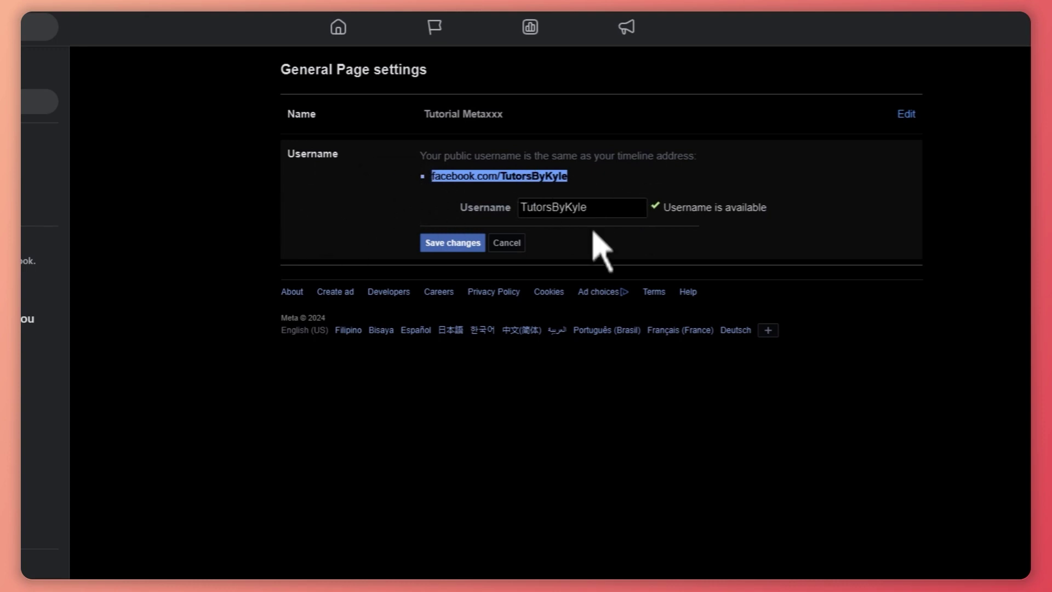
left_click(606, 240)
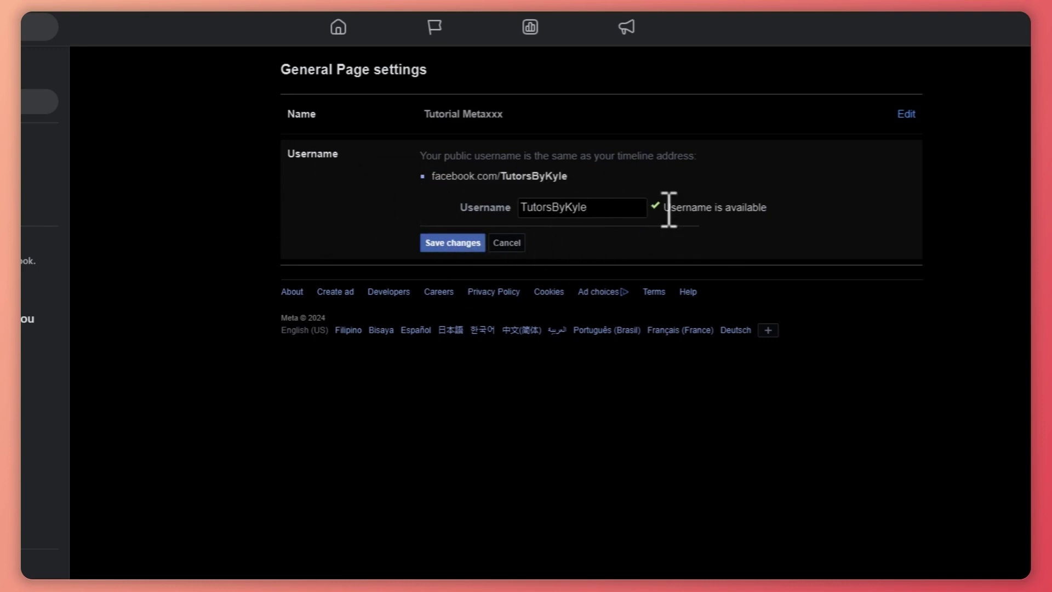
left_click_drag(666, 207, 814, 208)
left_click(747, 254)
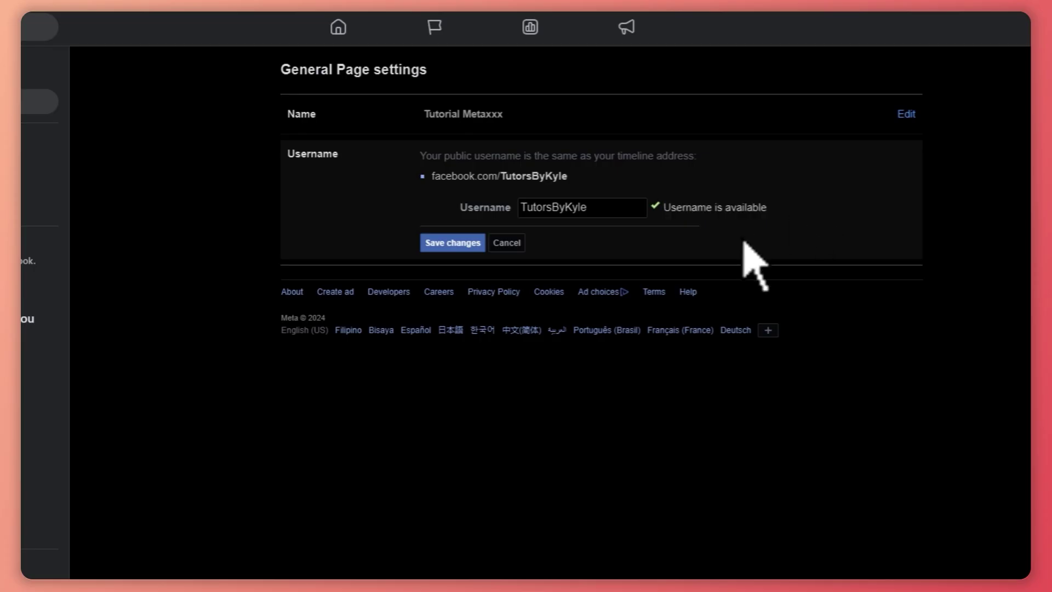
Save the TutorsByKyle username and confirm the change by re-entering the account password.
left_click(441, 243)
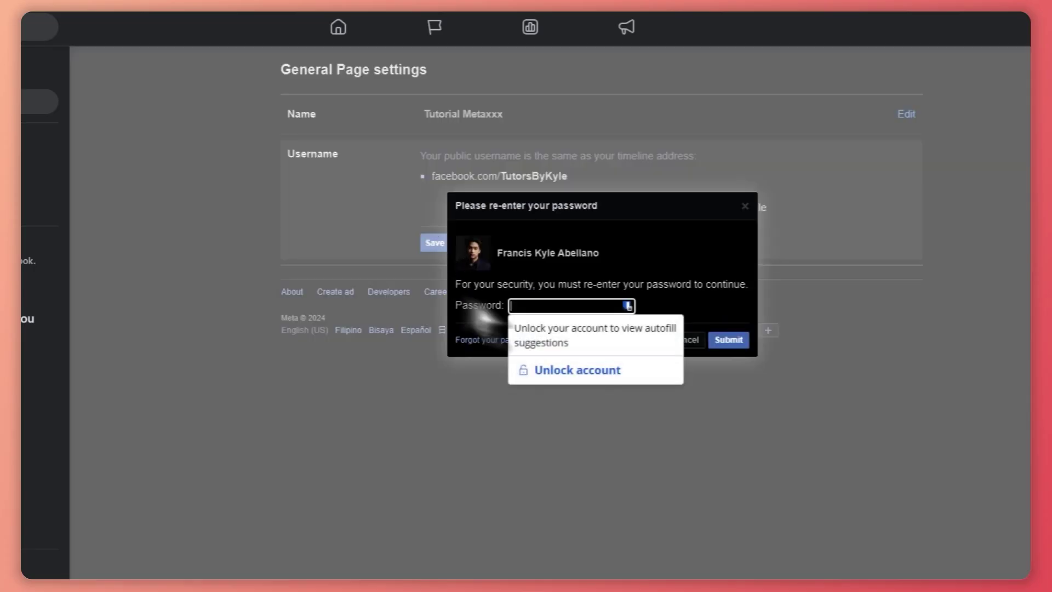
left_click(639, 247)
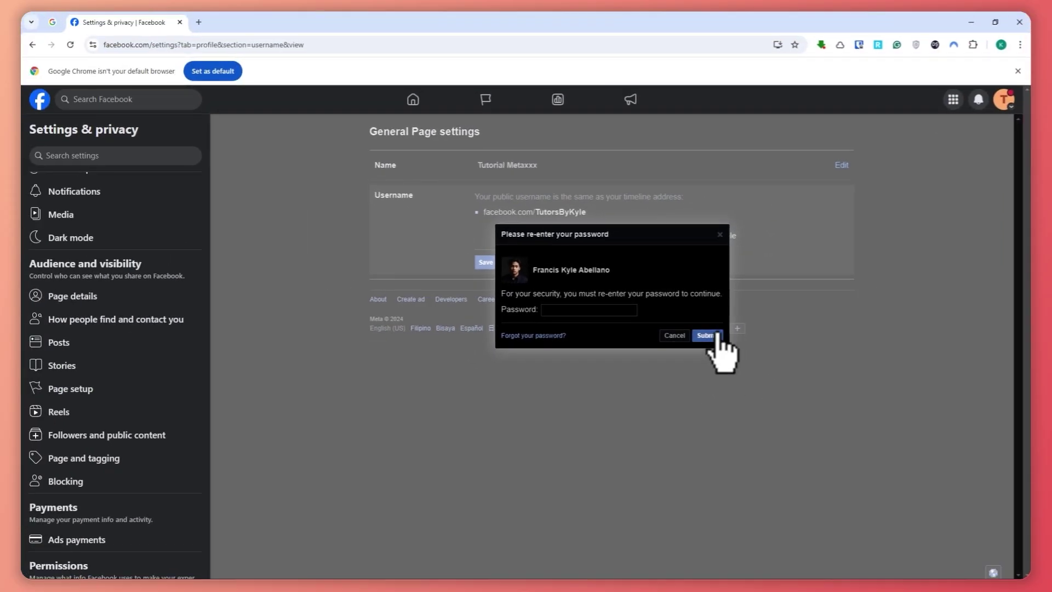
left_click(729, 340)
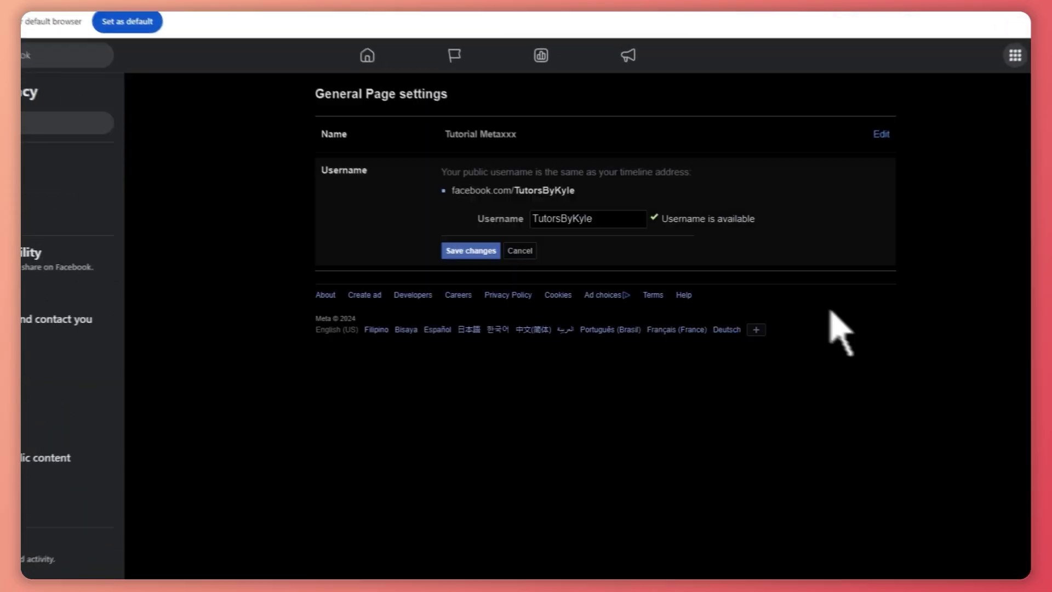